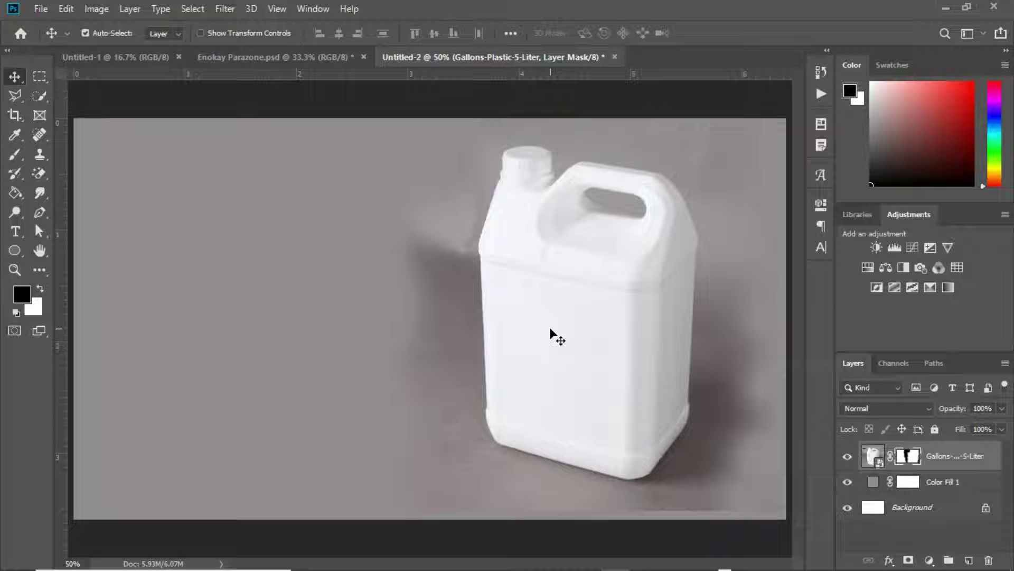
# - Shift the gallon left, then drag the Enokay Parazone label from the Detergent folder into Photoshop
pyautogui.moveTo(536, 323)
pyautogui.mouseDown()
pyautogui.moveTo(548, 283)
pyautogui.moveTo(484, 267)
pyautogui.moveTo(443, 316)
pyautogui.moveTo(493, 333)
pyautogui.moveTo(517, 317)
pyautogui.moveTo(532, 329)
pyautogui.mouseUp()
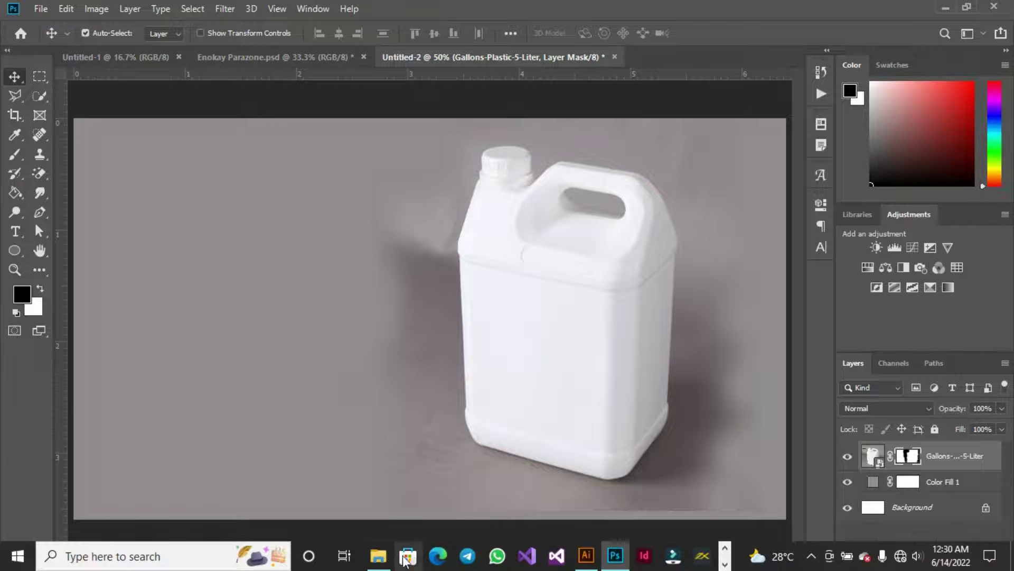
pyautogui.click(412, 559)
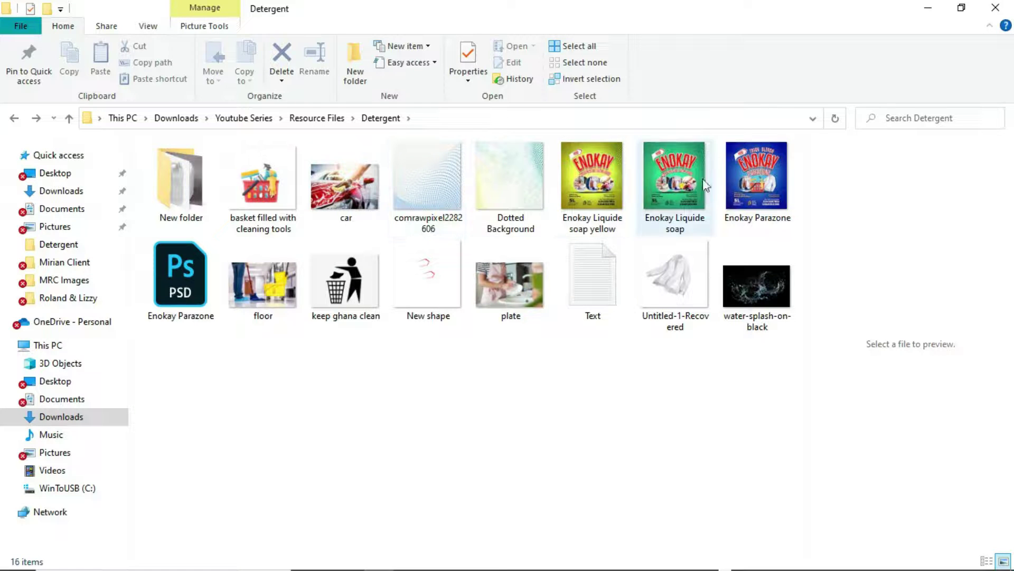
pyautogui.click(759, 183)
pyautogui.moveTo(758, 182); pyautogui.dragTo(671, 384)
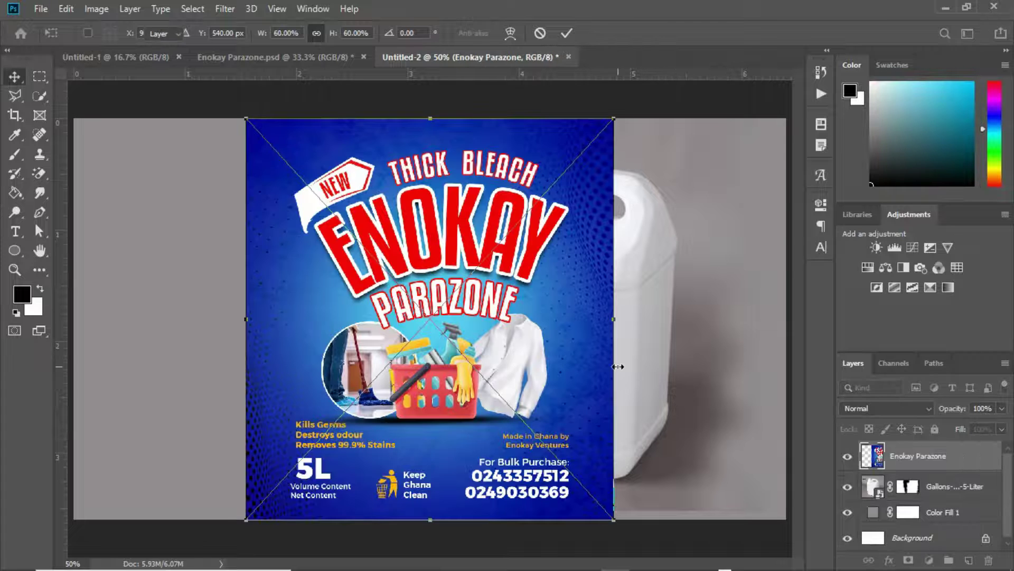
# - Commit the placed Enokay Parazone label and Ctrl-click its thumbnail to load its outline as a selection
pyautogui.press('Return')
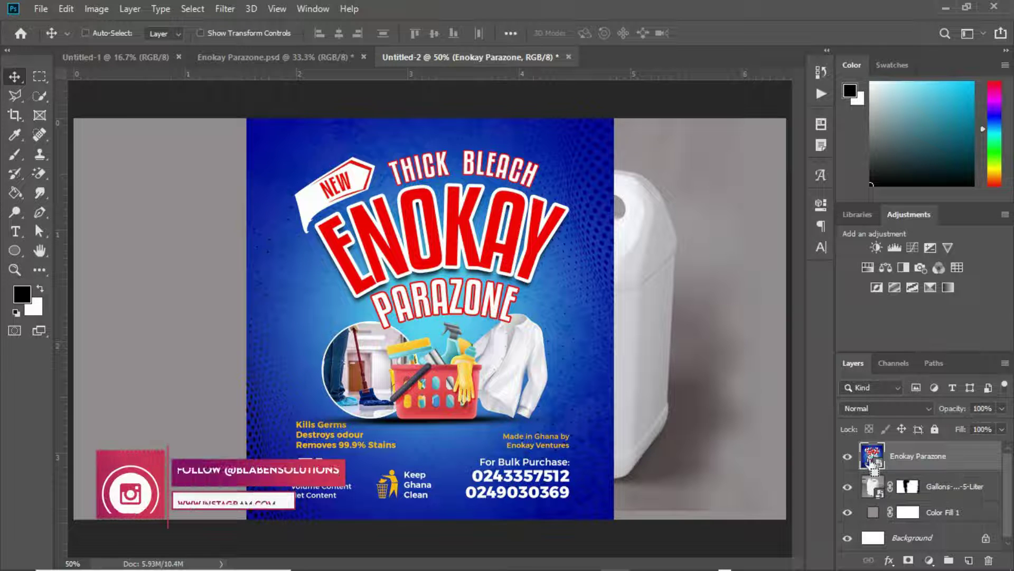
pyautogui.press('ctrl')
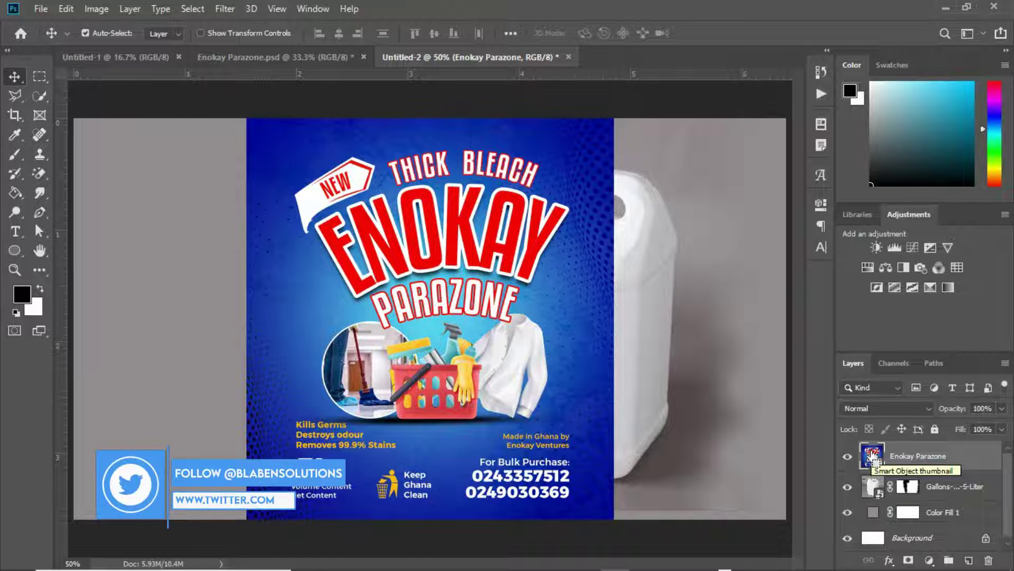
pyautogui.press('ctrl')
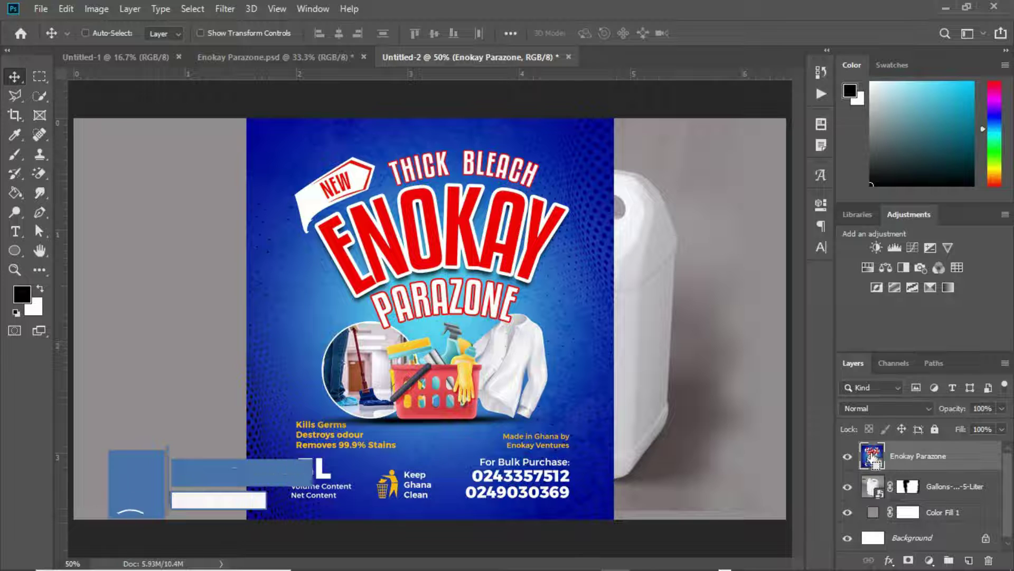
pyautogui.keyDown('ctrl'); pyautogui.click(873, 457); pyautogui.keyUp('ctrl')
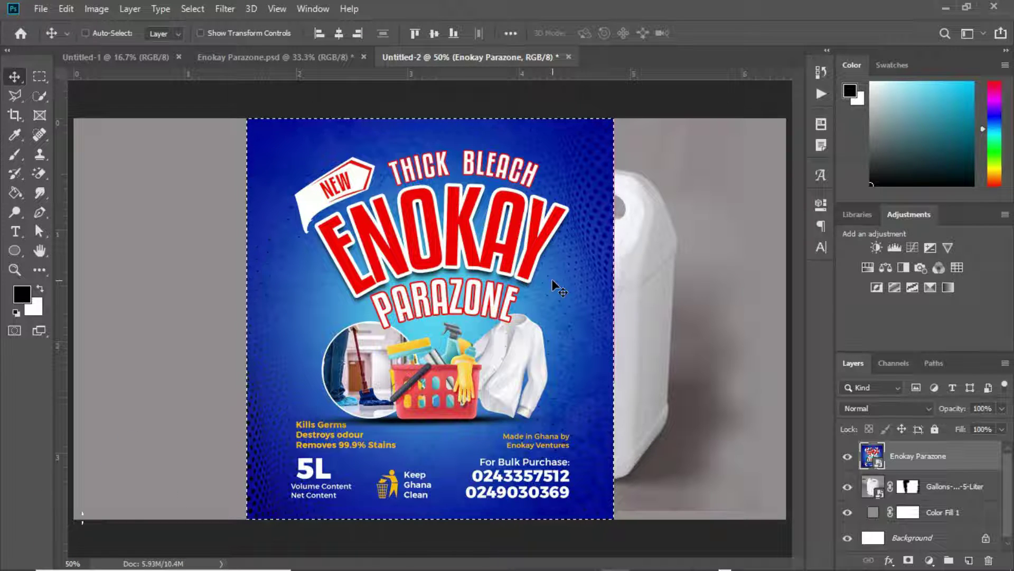
# - Copy the poster artwork, hide its layer, deselect, and duplicate the Gallons layer
pyautogui.hotkey('ctrl', 'c')
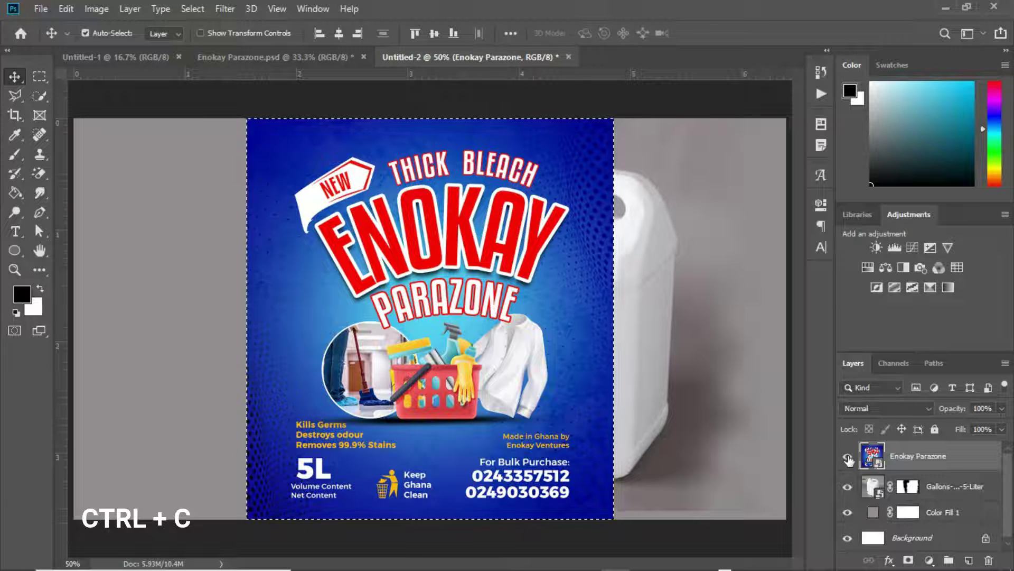
pyautogui.click(848, 457)
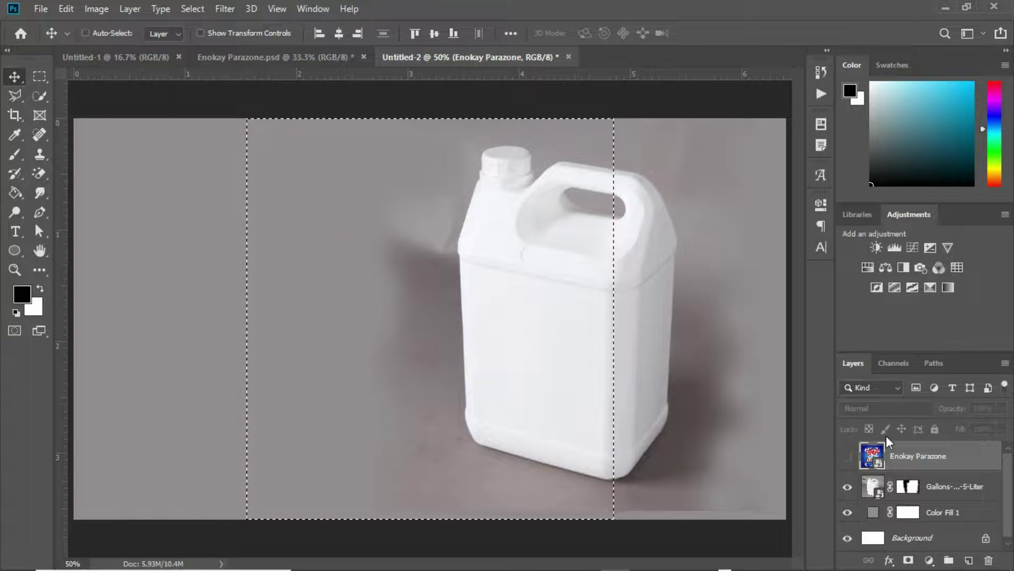
pyautogui.hotkey('ctrl', 'd')
pyautogui.click(891, 483)
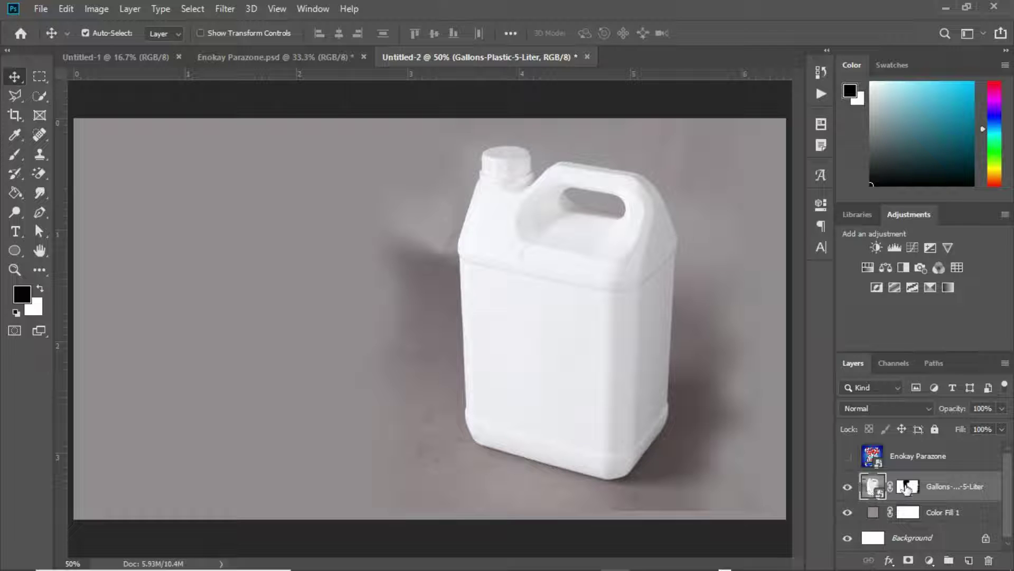
pyautogui.hotkey('ctrl', 'j')
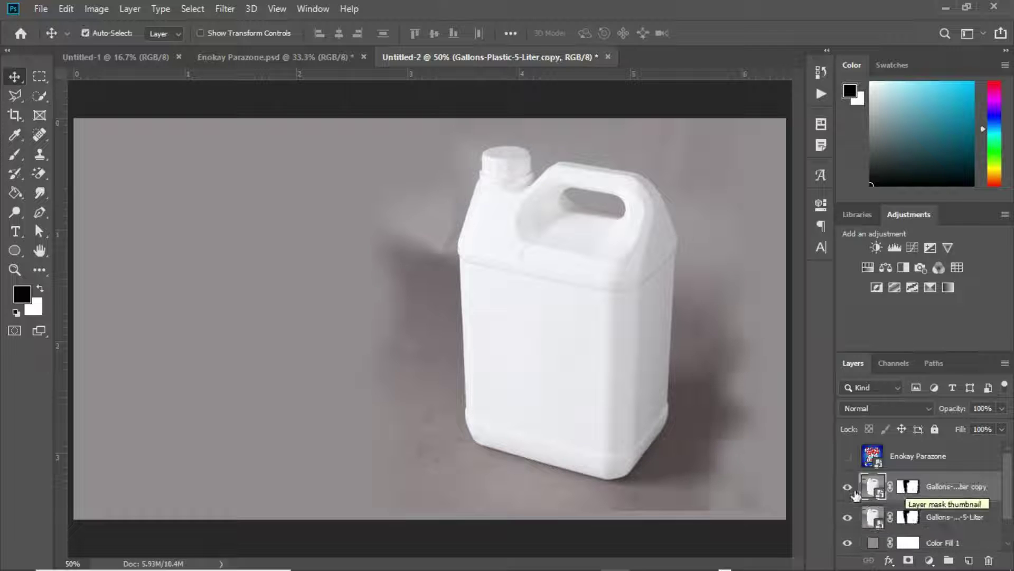
# - Hide the original Gallons-Plastic-5-Liter layer and rasterize its copy into a pixel layer
pyautogui.click(848, 516)
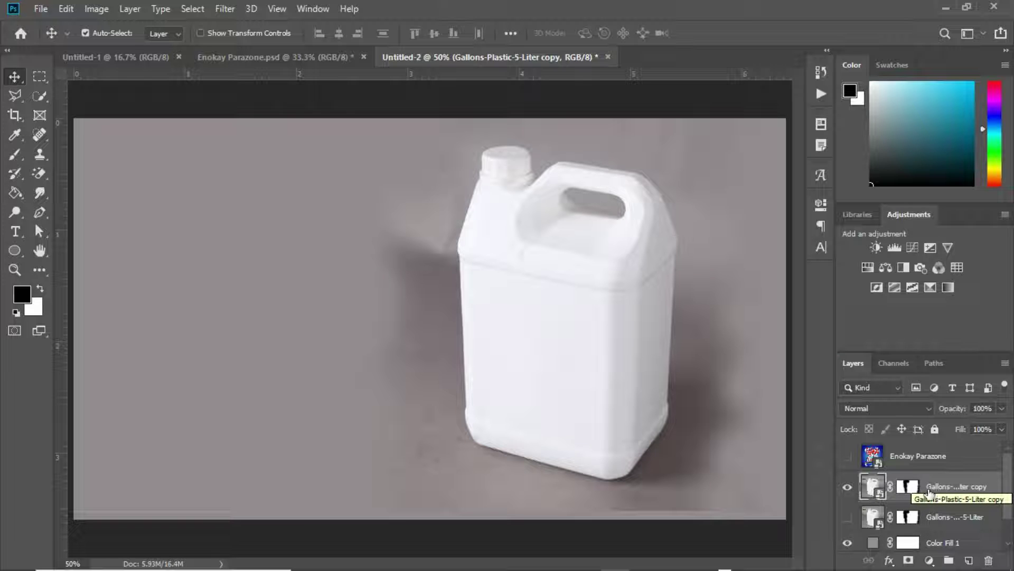
pyautogui.click(926, 492)
pyautogui.rightClick(928, 494)
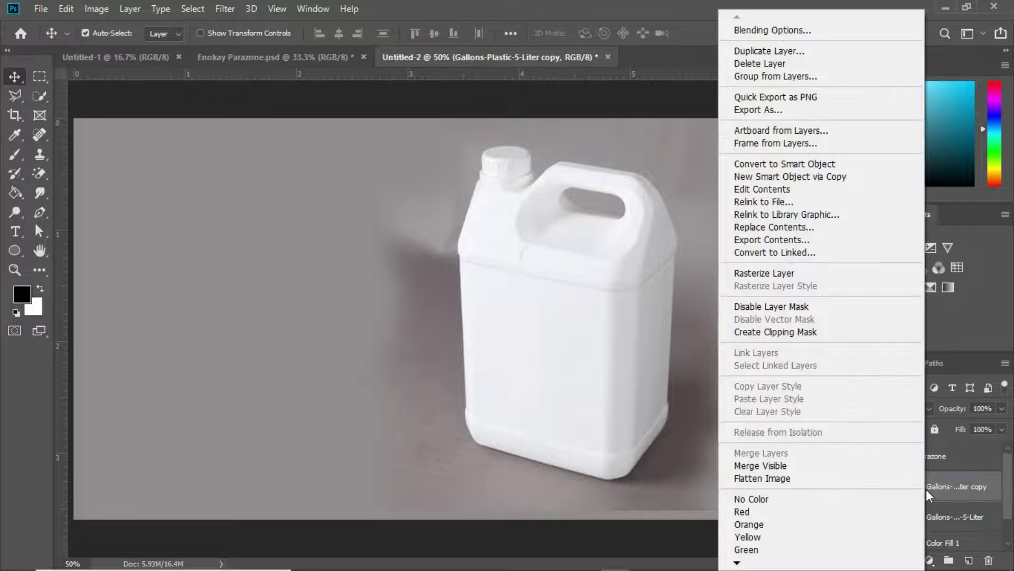
pyautogui.click(783, 273)
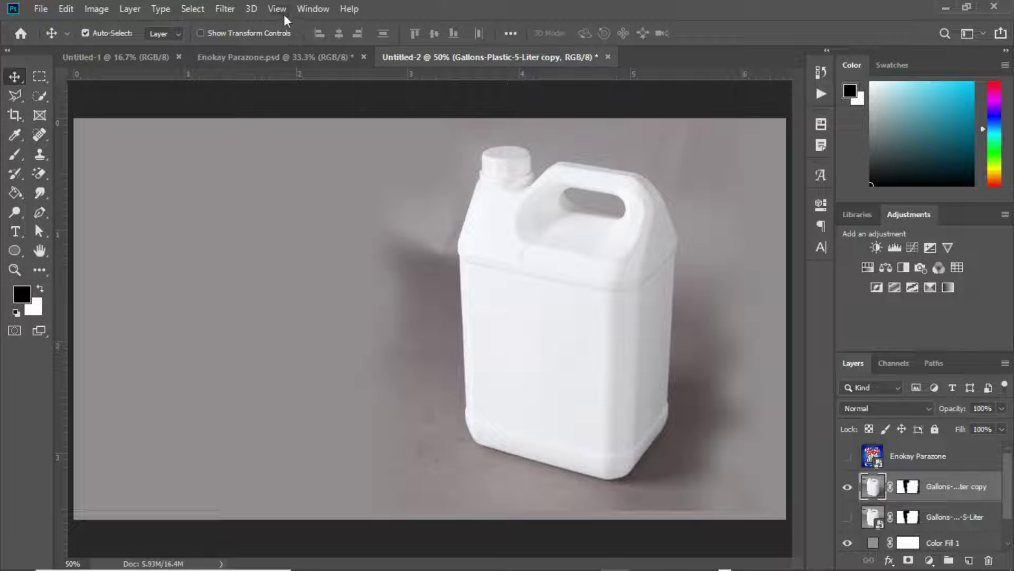
pyautogui.click(225, 9)
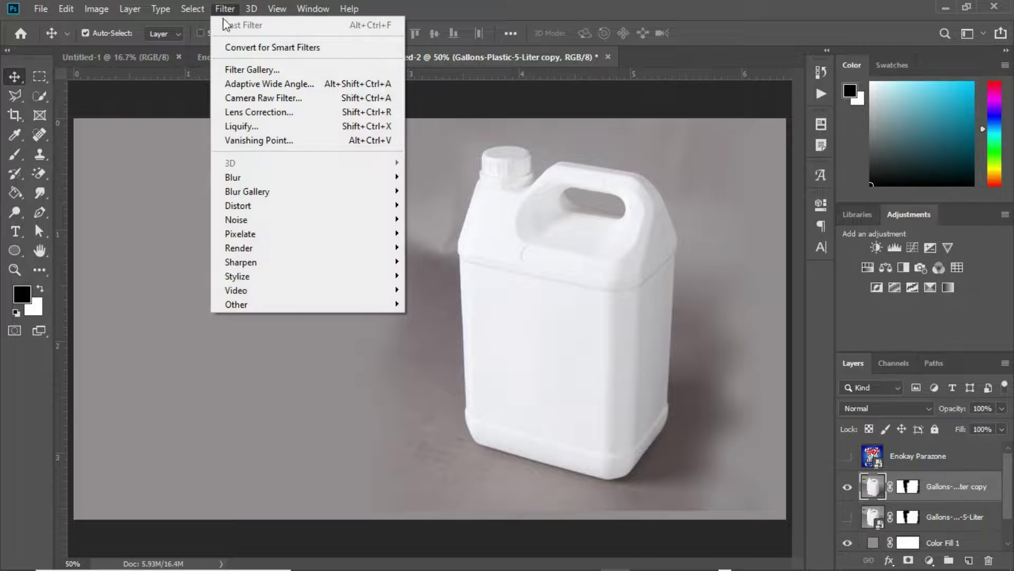
# - Open Filter > Vanishing Point on the gallon copy and pick the Create Plane tool
pyautogui.click(265, 140)
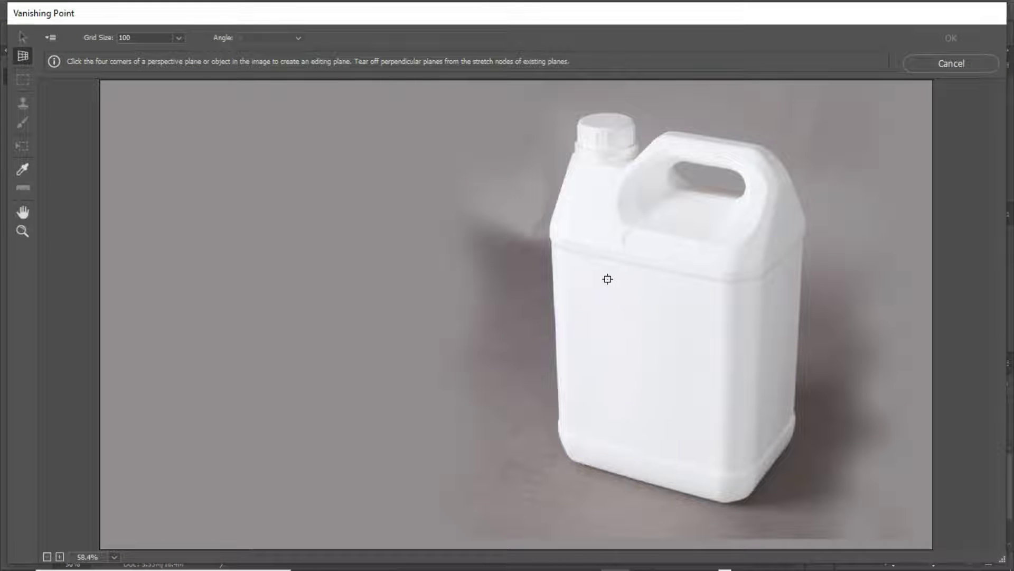
pyautogui.click(23, 59)
# - Place four corners on the jug's front face, below the shoulder to above the base, forming a perspective grid
pyautogui.click(554, 250)
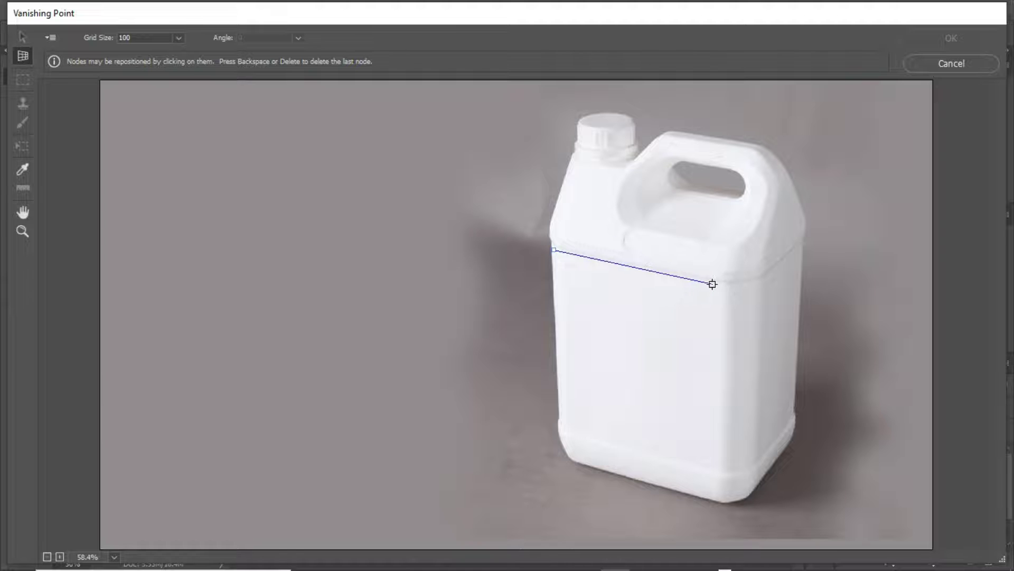
pyautogui.click(712, 284)
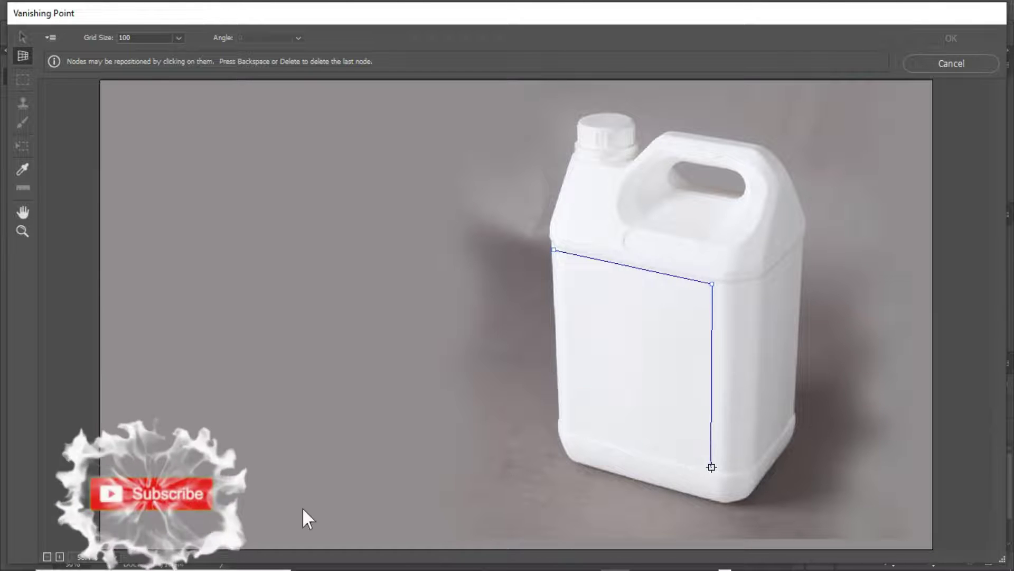
pyautogui.click(711, 467)
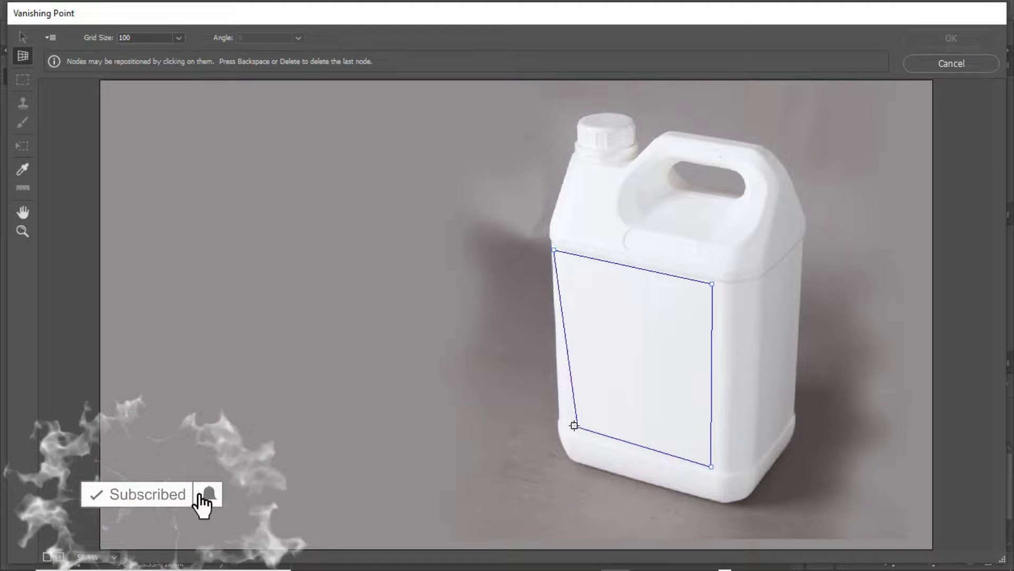
pyautogui.click(560, 427)
pyautogui.click(560, 427)
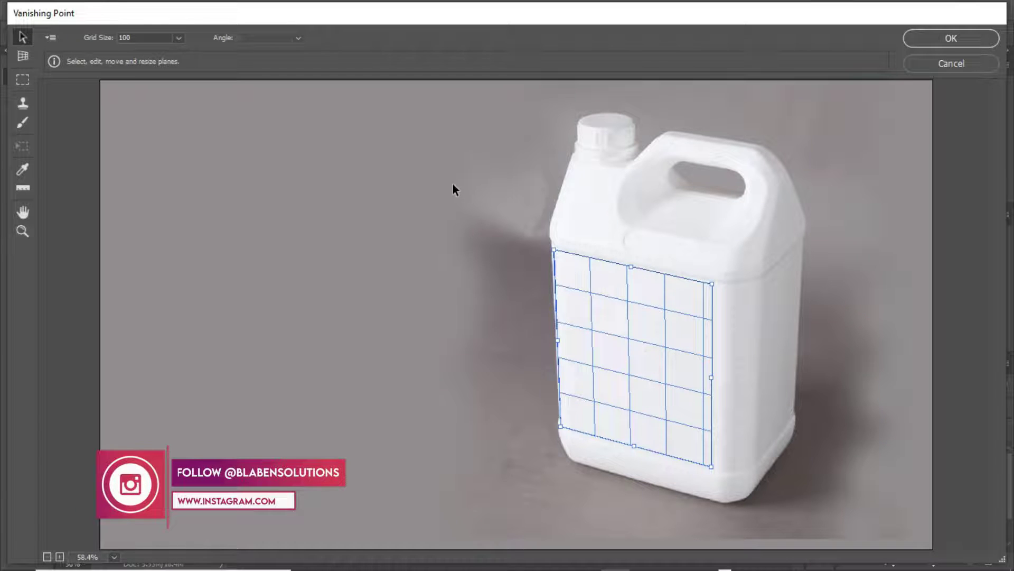
# - Paste the Enokay Parazone flyer and Alt-scale it down to a small square beside the jug
pyautogui.press('alt')
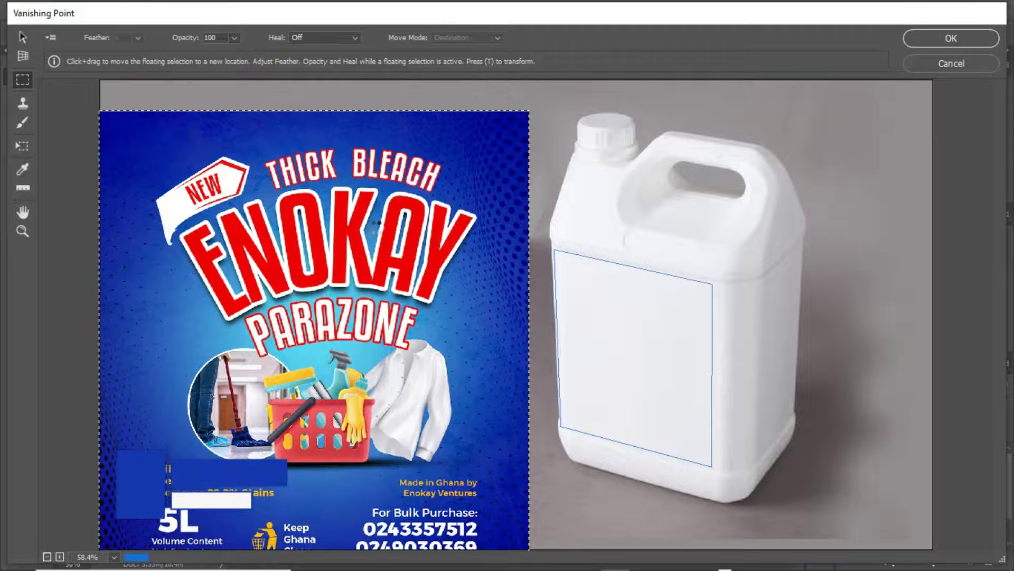
pyautogui.moveTo(417, 144); pyautogui.dragTo(431, 140)
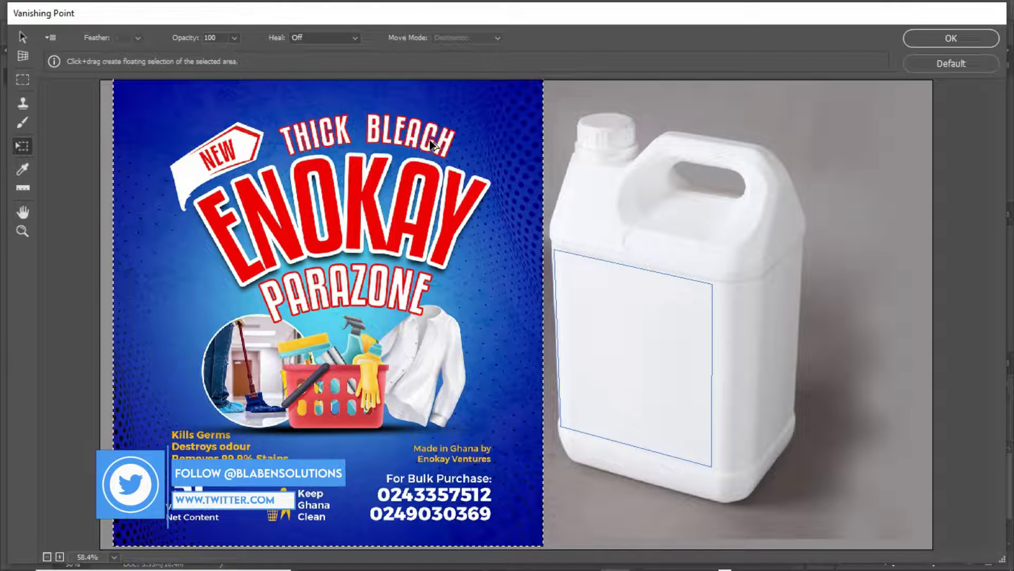
pyautogui.press('t')
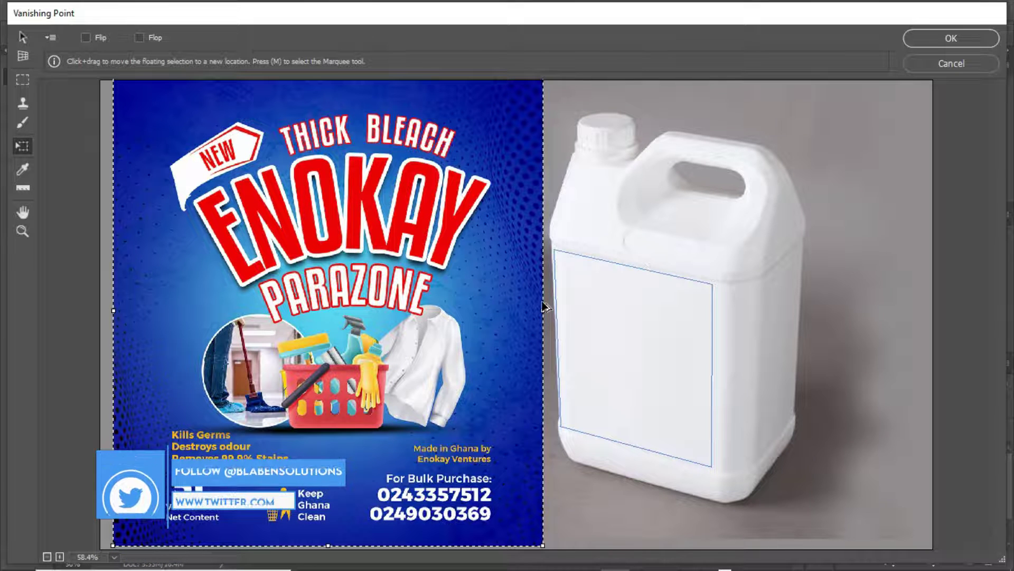
pyautogui.press('alt')
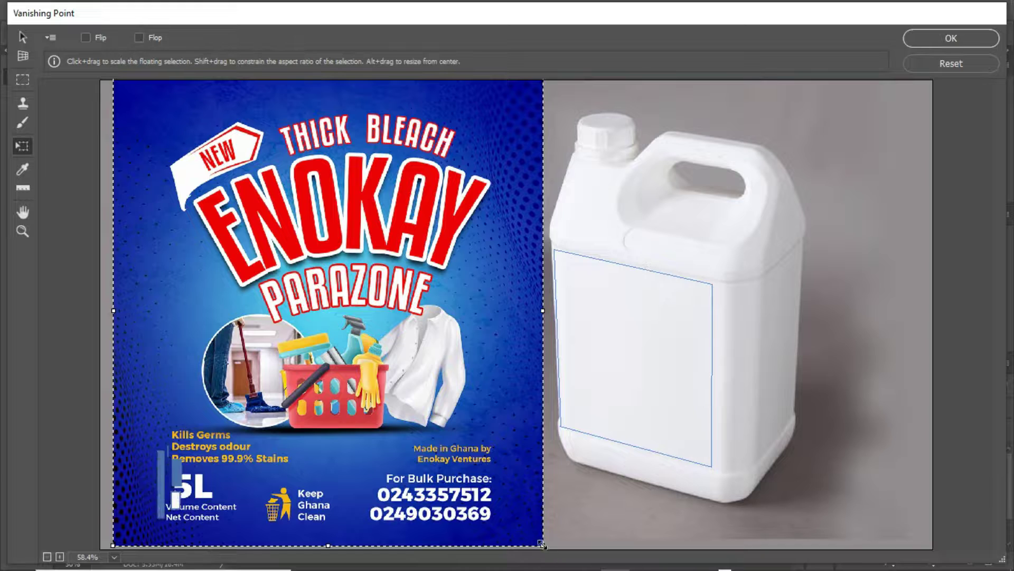
pyautogui.moveTo(538, 541); pyautogui.dragTo(391, 377)
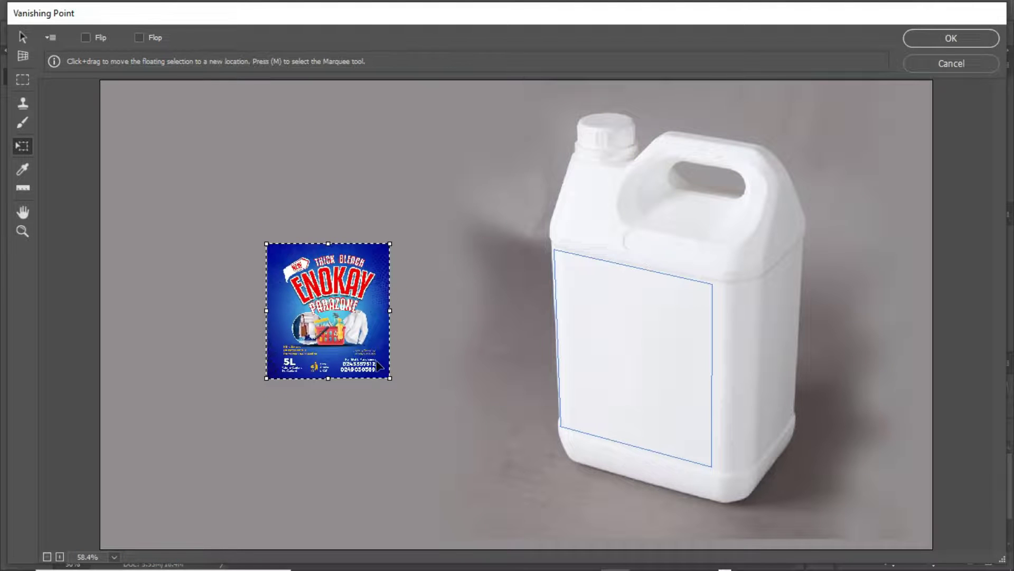
# - Drag the flyer onto the front-face plane, scale it to fill the face, and apply with OK
pyautogui.moveTo(321, 311); pyautogui.dragTo(623, 342)
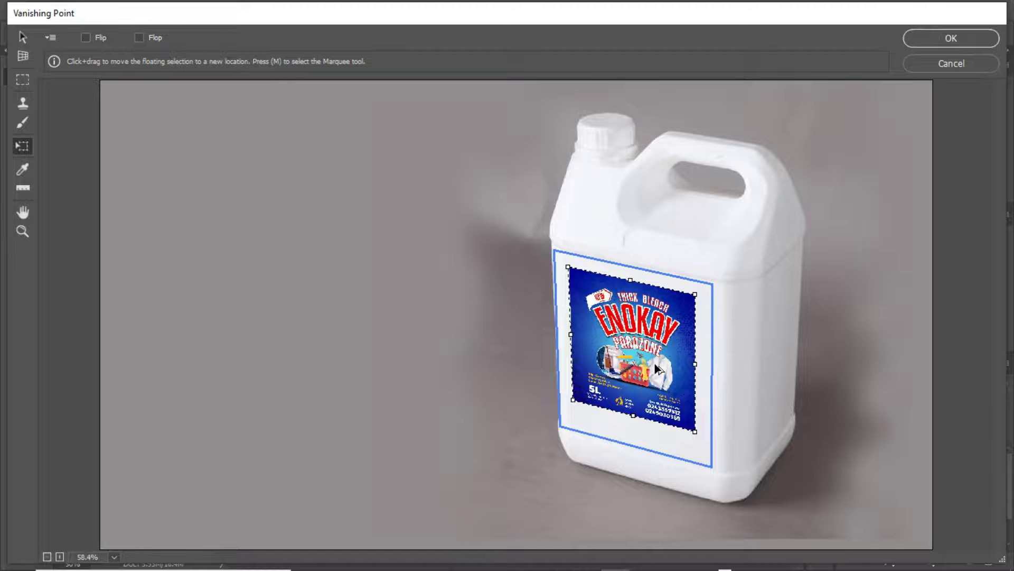
pyautogui.press('alt')
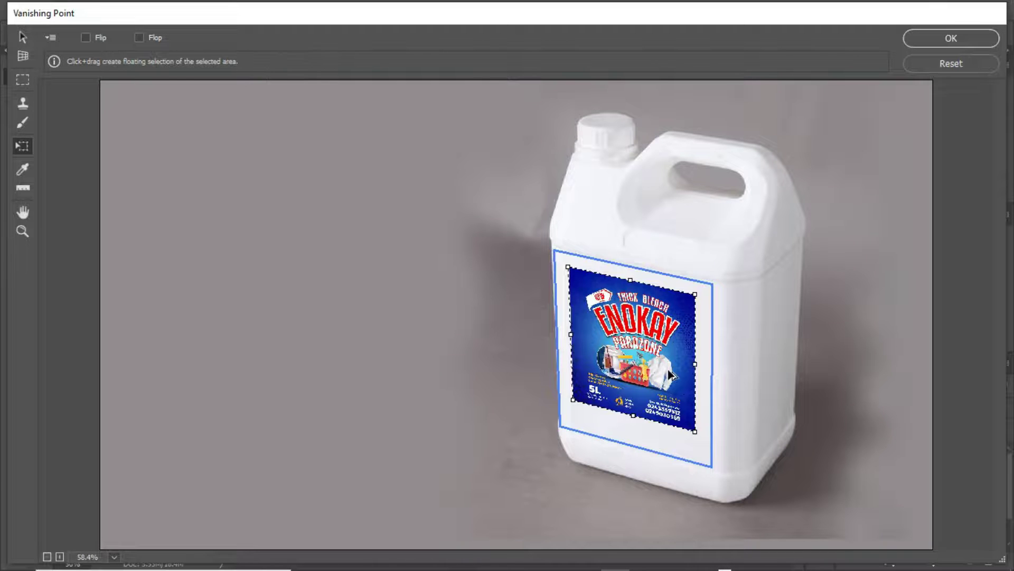
pyautogui.moveTo(695, 364); pyautogui.dragTo(694, 365)
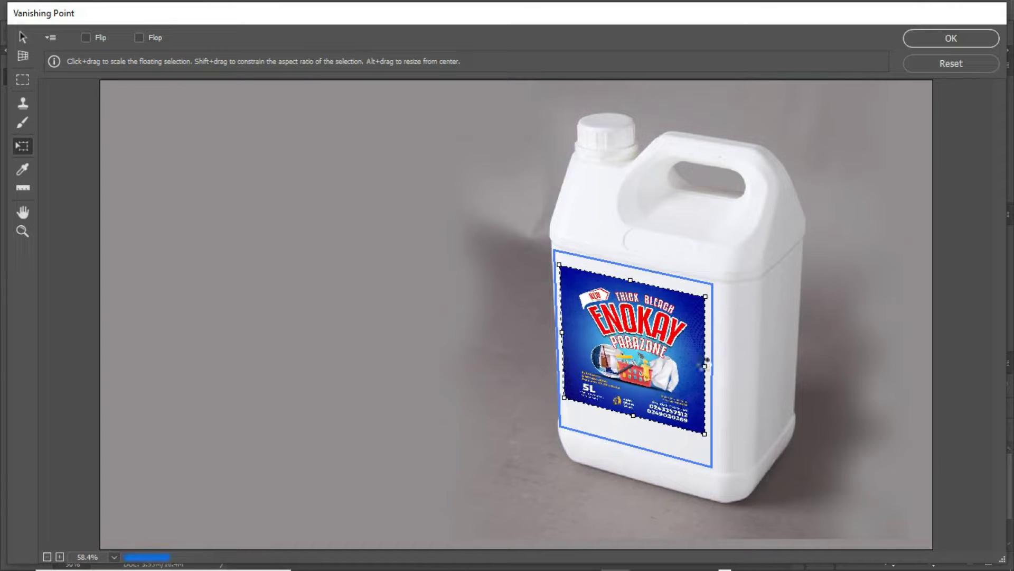
pyautogui.hotkey('ctrl', 'alt', 'z')
pyautogui.hotkey('ctrl', 'shift', 'z')
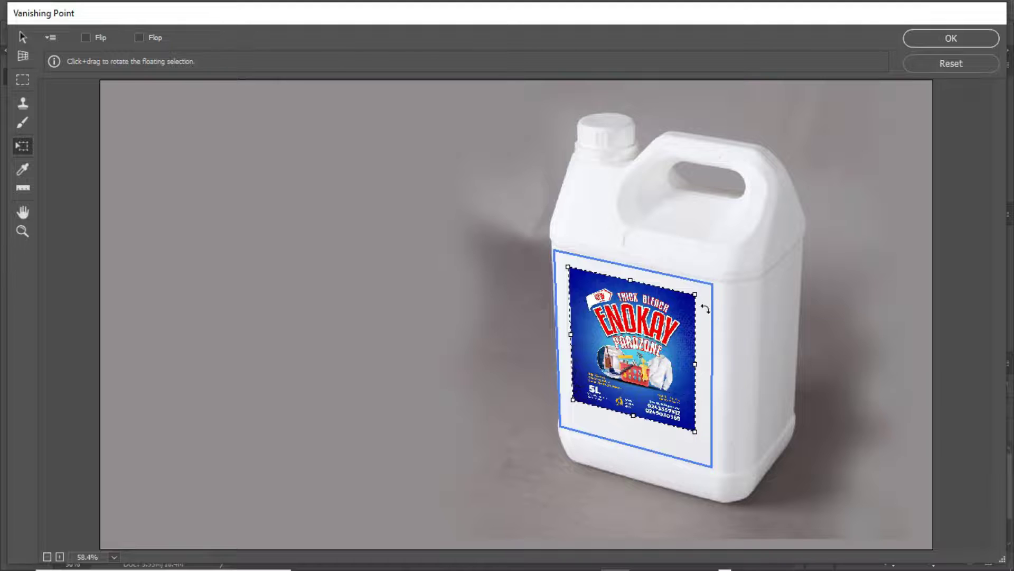
pyautogui.moveTo(694, 294); pyautogui.dragTo(722, 273)
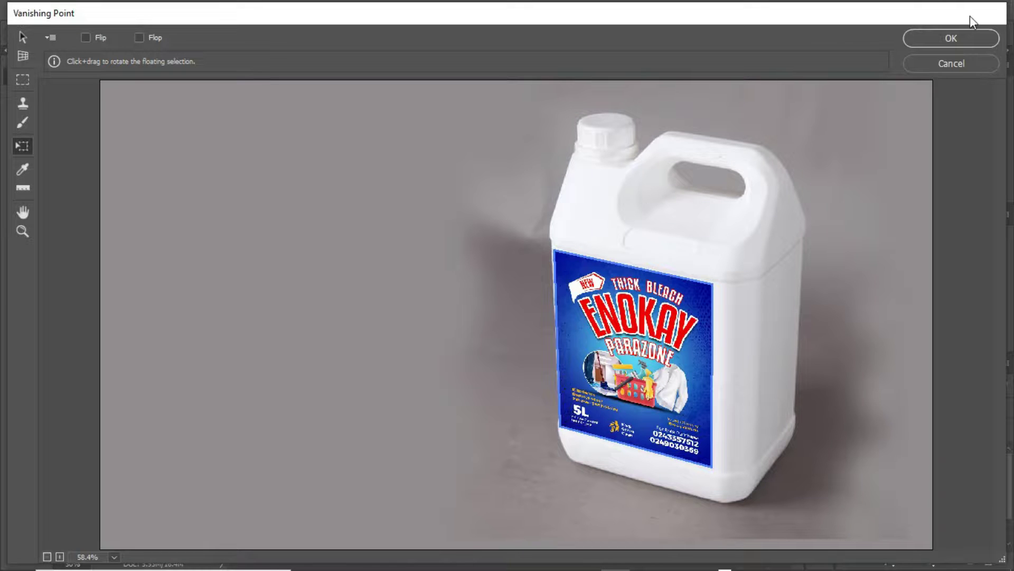
pyautogui.click(932, 44)
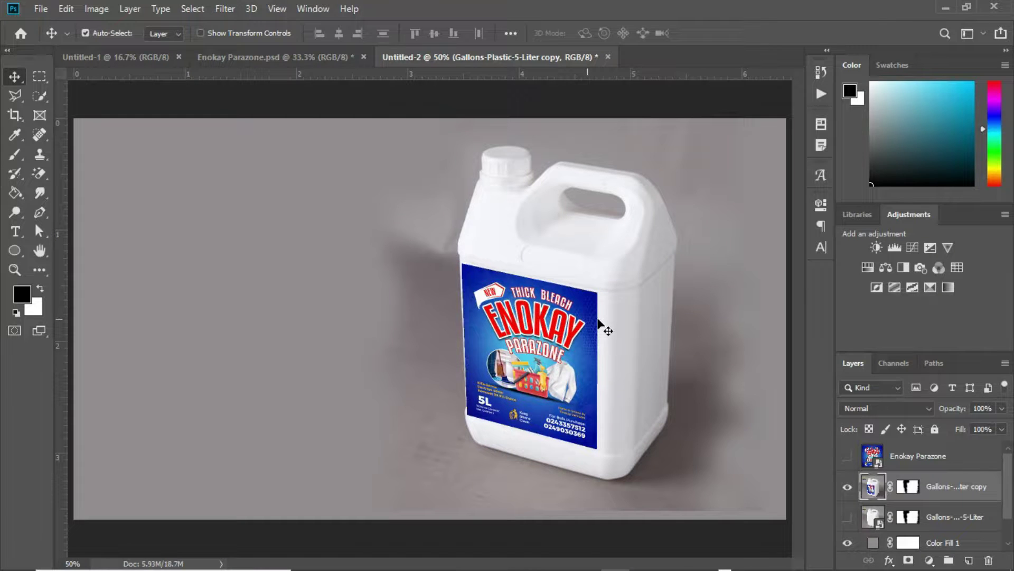
# - Move the labelled gallon slightly to the right on the canvas
pyautogui.moveTo(591, 305); pyautogui.dragTo(613, 306)
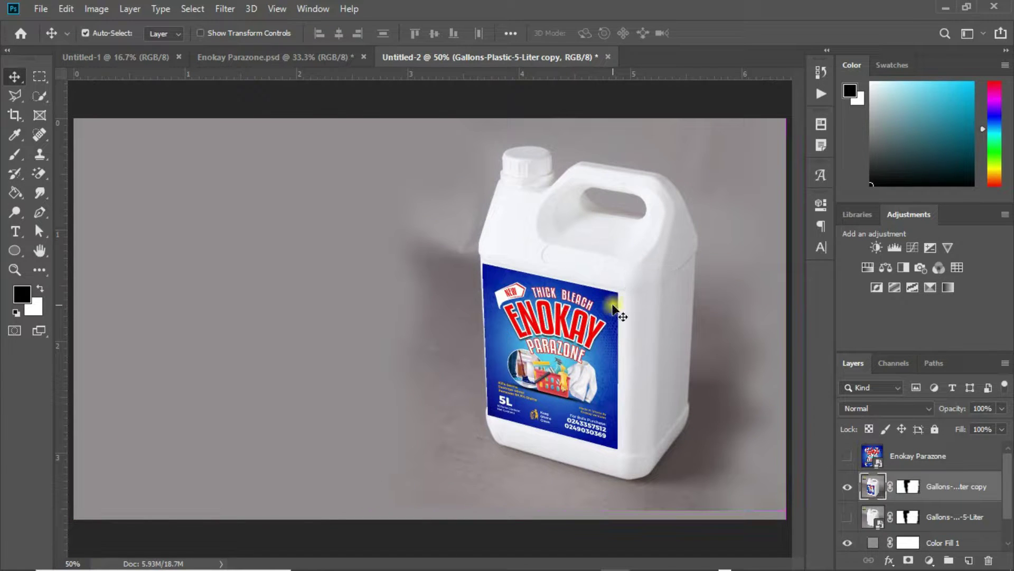